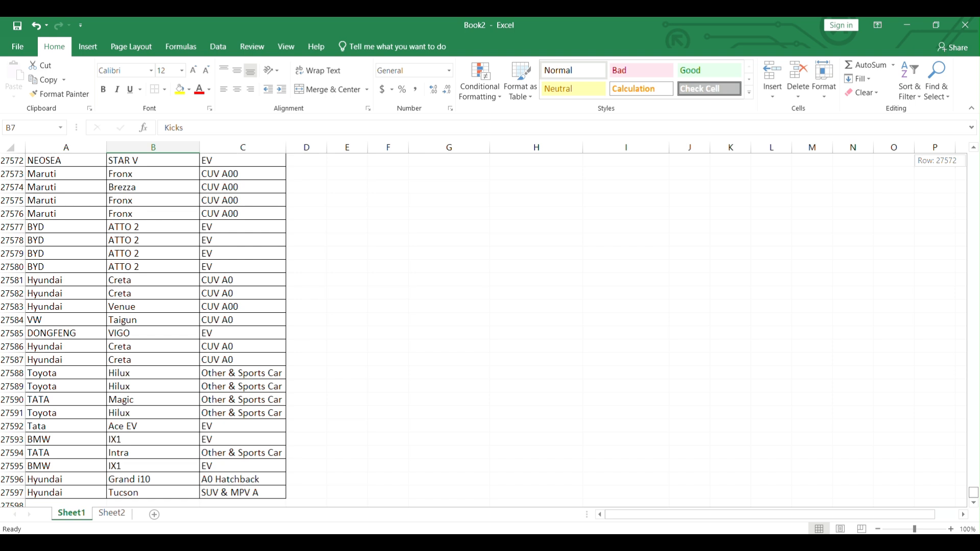
Select the entire data table on Sheet1, covering the Brand, Model and Segment columns.
{"action": "left_click_drag", "start_coordinate": [974, 492], "coordinate": [974, 157]}
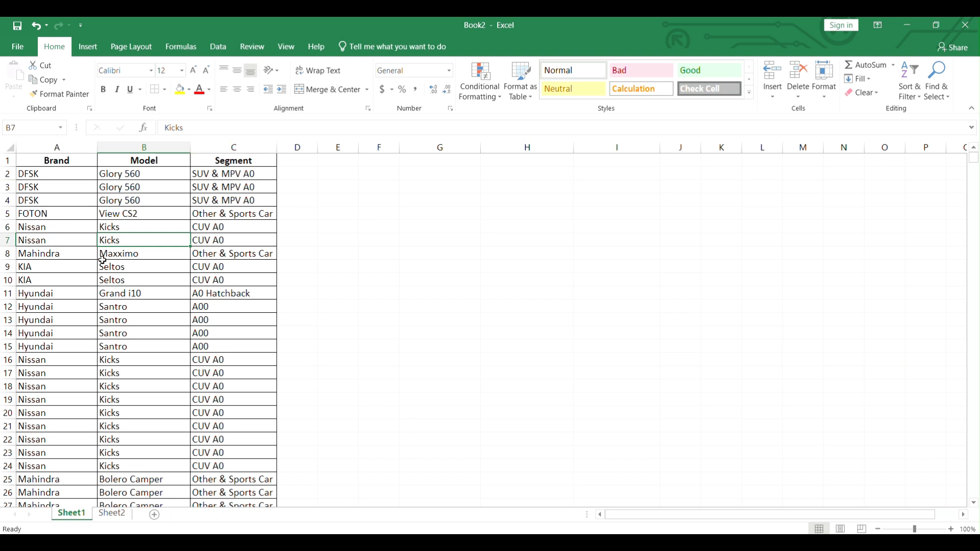
{"action": "left_click", "coordinate": [146, 331]}
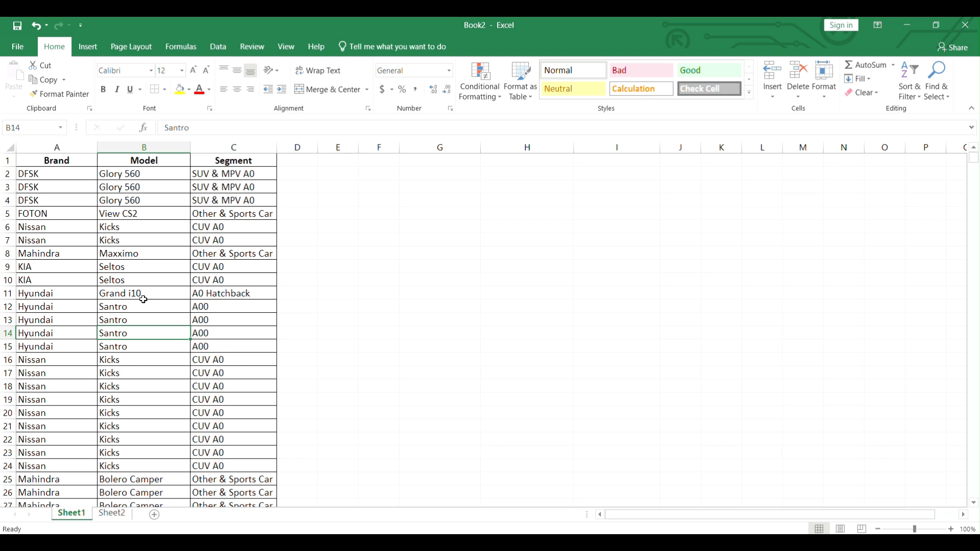
{"action": "left_click", "coordinate": [137, 317]}
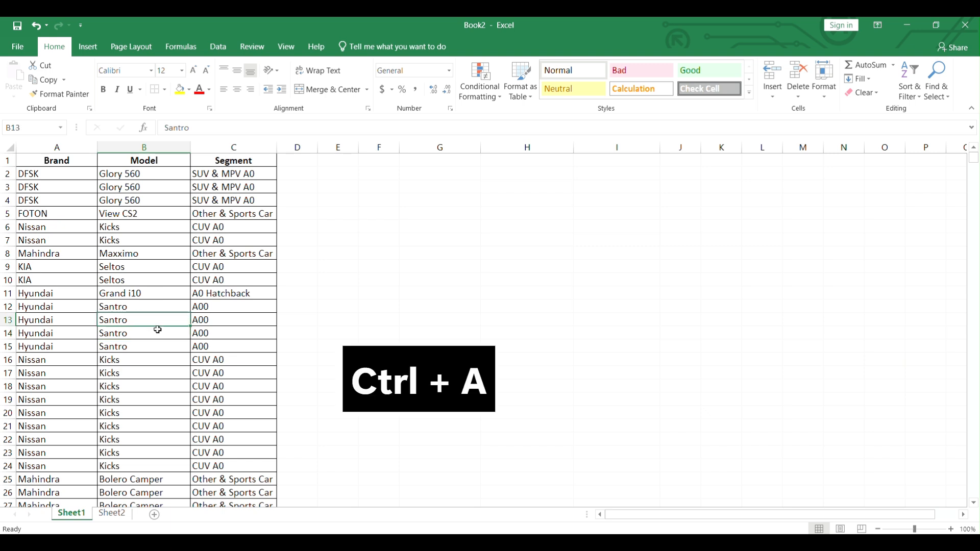
{"action": "key", "text": "ctrl+a"}
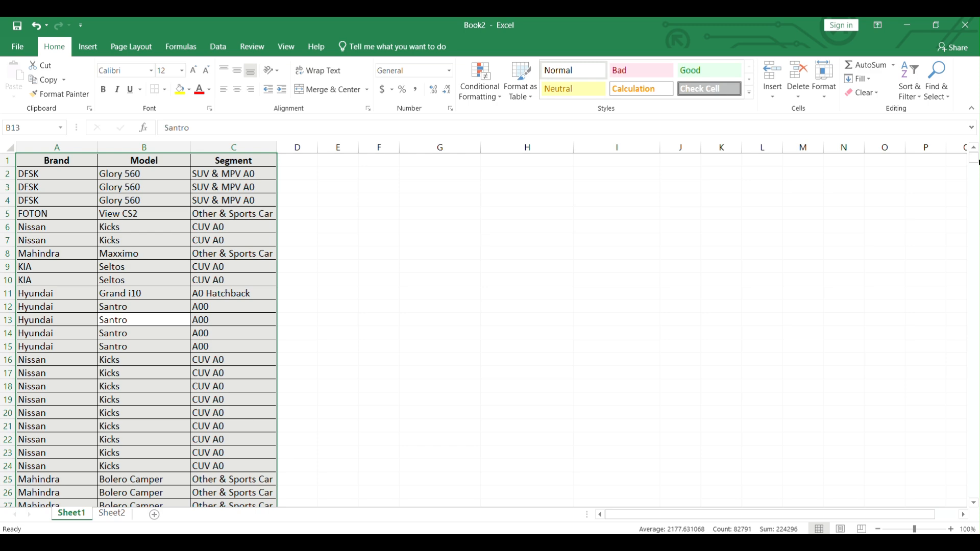
{"action": "mouse_move", "coordinate": [974, 157]}
{"action": "left_mouse_down"}
{"action": "mouse_move", "coordinate": [942, 498]}
{"action": "mouse_move", "coordinate": [957, 153]}
{"action": "left_mouse_up"}
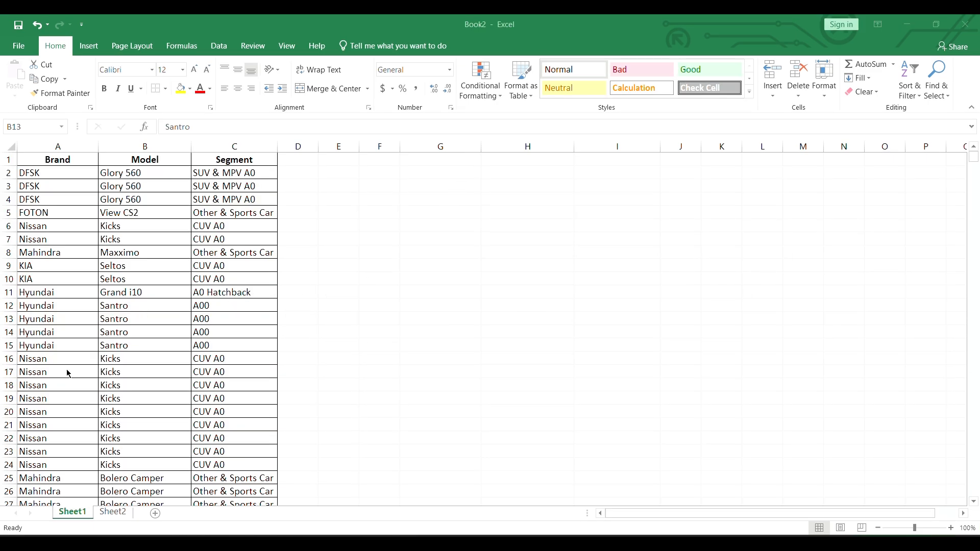
Select the range A2:C3 across the Brand, Model and Segment columns.
{"action": "scroll", "coordinate": [146, 284], "scroll_direction": "down", "scroll_amount": 5}
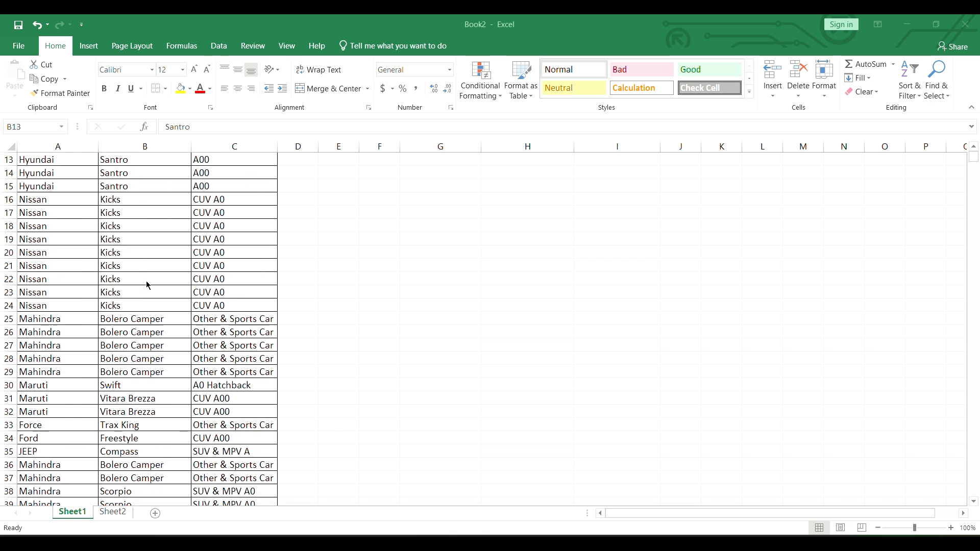
{"action": "scroll", "coordinate": [147, 284], "scroll_direction": "up", "scroll_amount": 5}
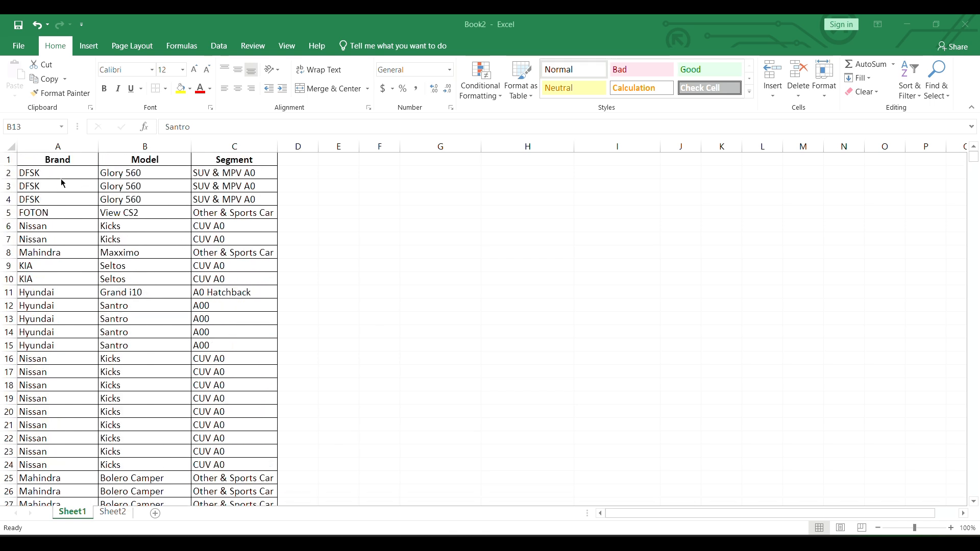
{"action": "left_click", "coordinate": [114, 228]}
{"action": "left_click_drag", "start_coordinate": [72, 173], "coordinate": [222, 181]}
{"action": "left_click", "coordinate": [94, 239]}
{"action": "left_click", "coordinate": [63, 223]}
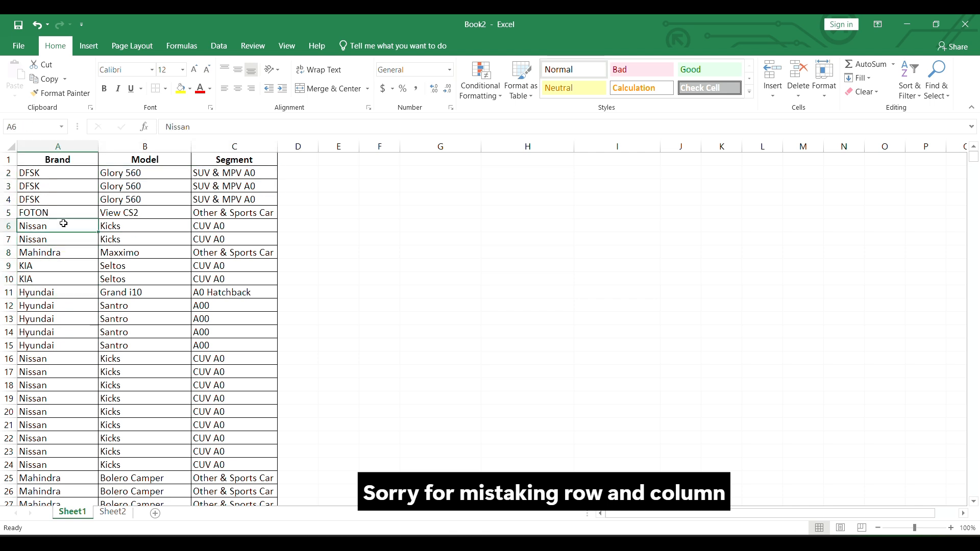
{"action": "left_click_drag", "start_coordinate": [65, 174], "coordinate": [228, 181]}
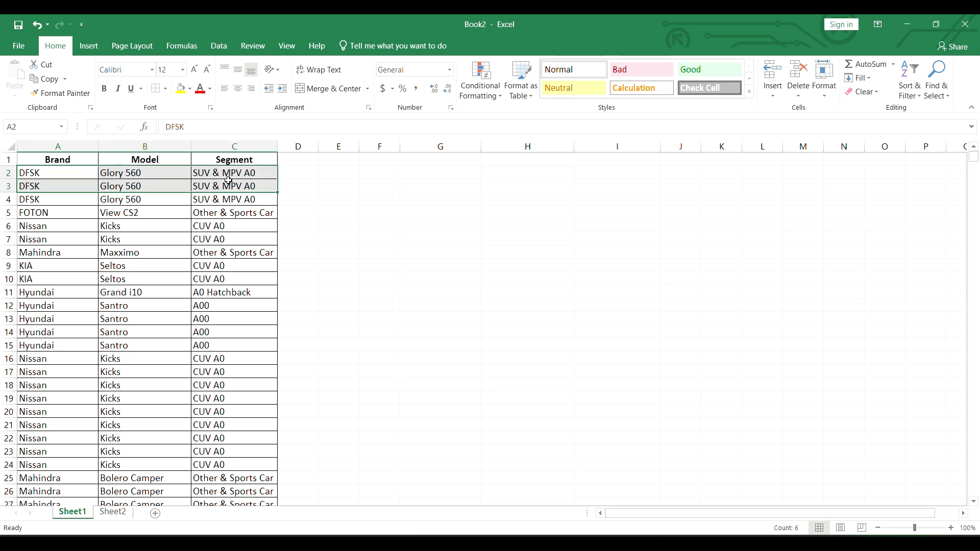
{"action": "left_click", "coordinate": [26, 230]}
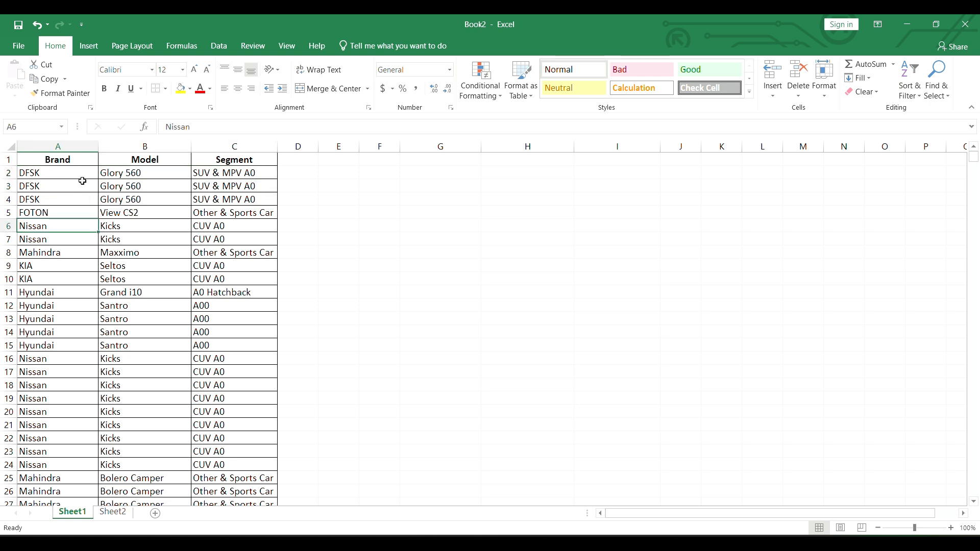
Select all Brand entries from A2 down to the last filled row of the column.
{"action": "left_click", "coordinate": [81, 179]}
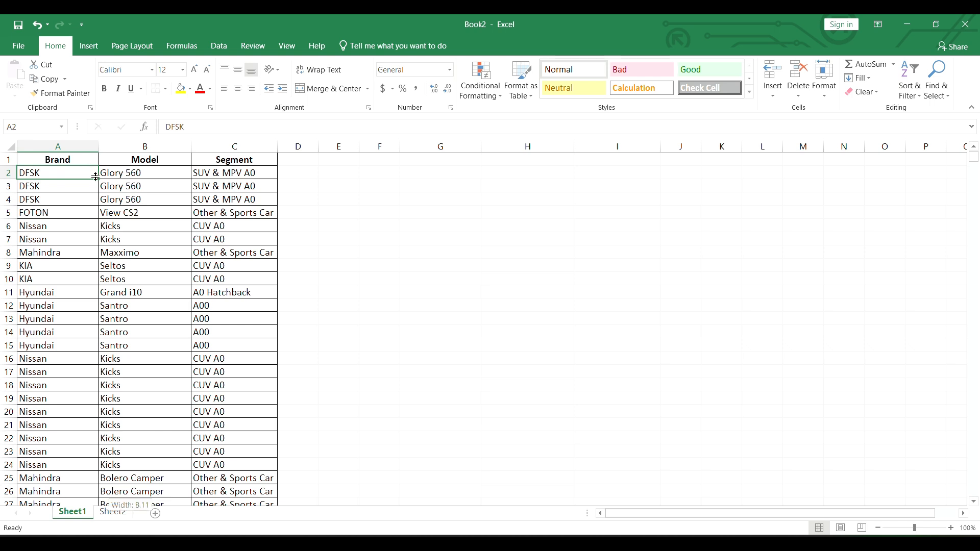
{"action": "key", "text": "ctrl+shift+Down"}
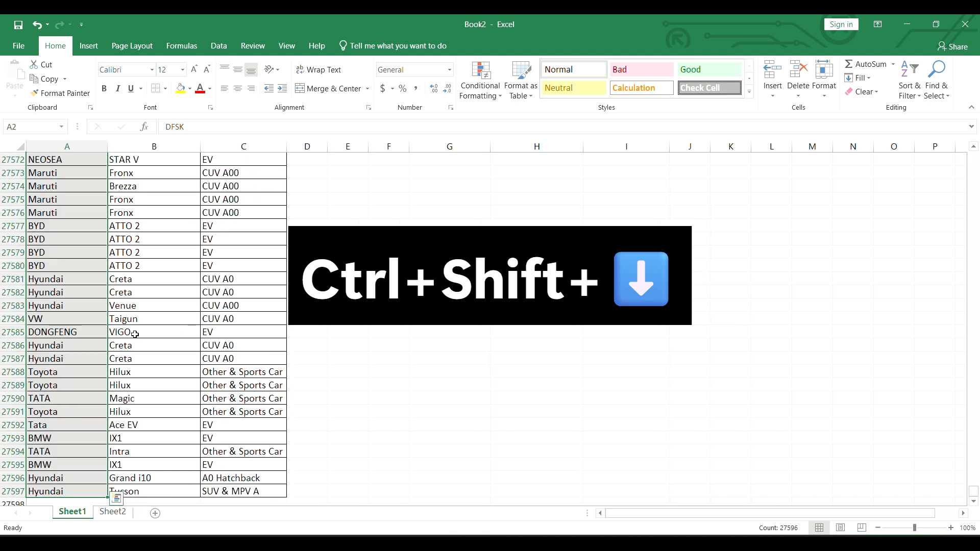
{"action": "scroll", "coordinate": [134, 347], "scroll_direction": "down", "scroll_amount": 1}
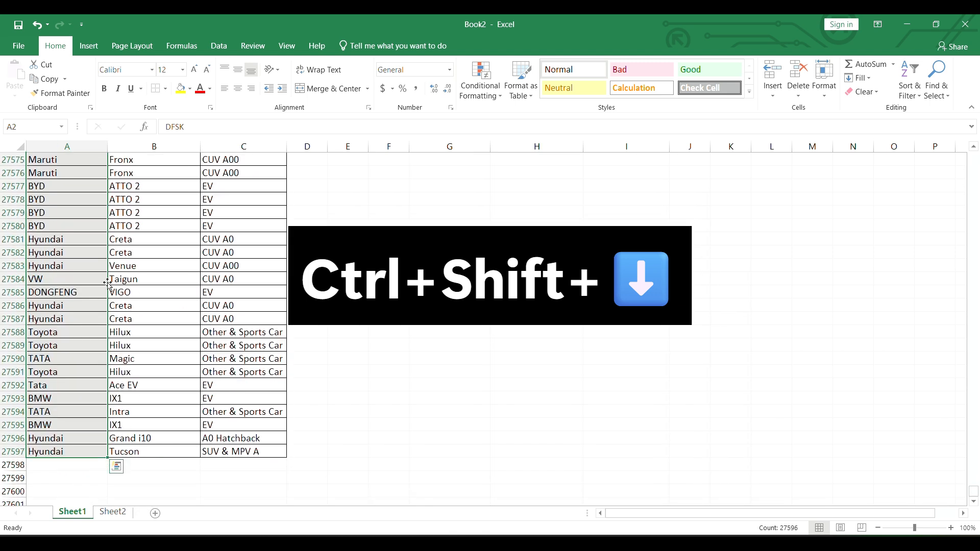
{"action": "left_click_drag", "start_coordinate": [974, 496], "coordinate": [974, 176]}
{"action": "scroll", "coordinate": [391, 284], "scroll_direction": "up", "scroll_amount": 5}
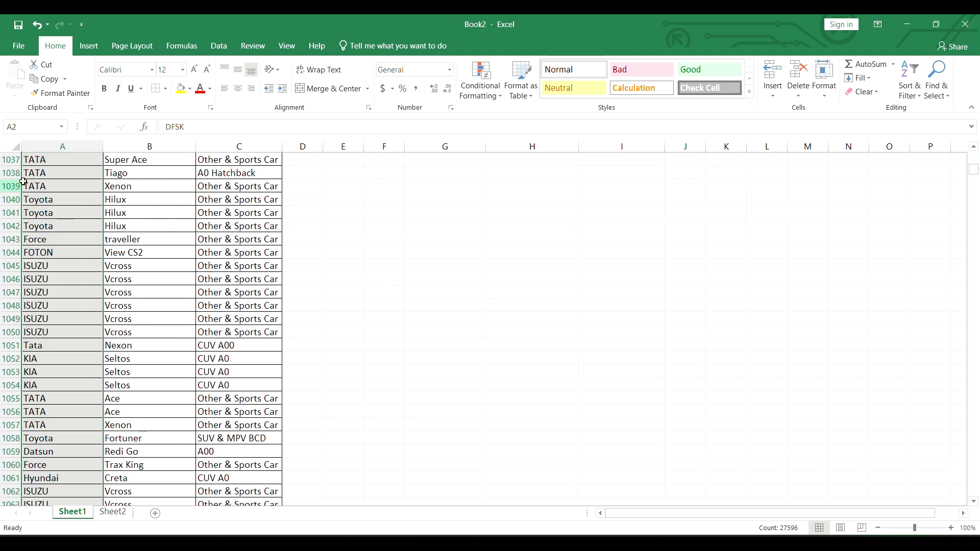
Select the record in A1040:C1040, and extend a selection from A1042 to the last filled cell of that row.
{"action": "left_click", "coordinate": [237, 226]}
{"action": "left_click_drag", "start_coordinate": [79, 202], "coordinate": [205, 203]}
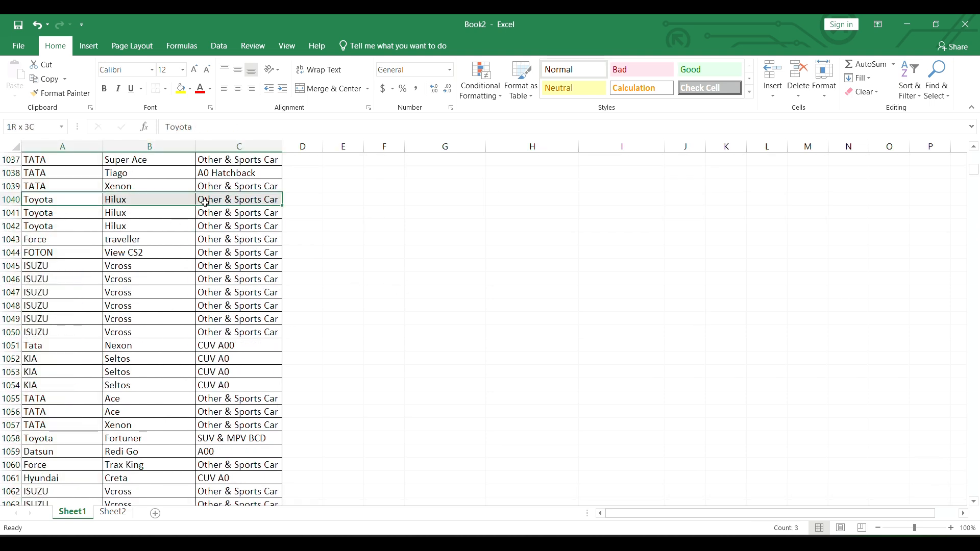
{"action": "left_click", "coordinate": [89, 214]}
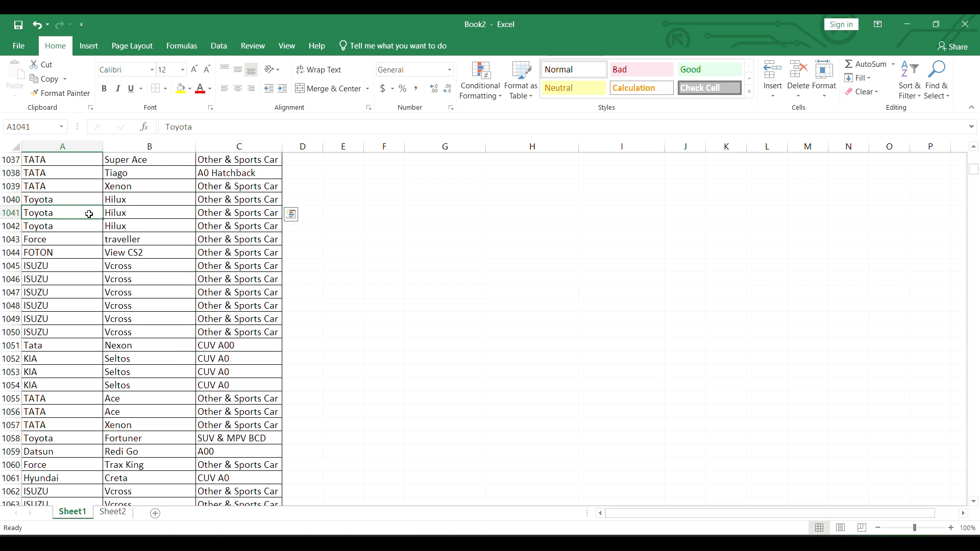
{"action": "key", "text": "Right"}
{"action": "key", "text": "Right"}
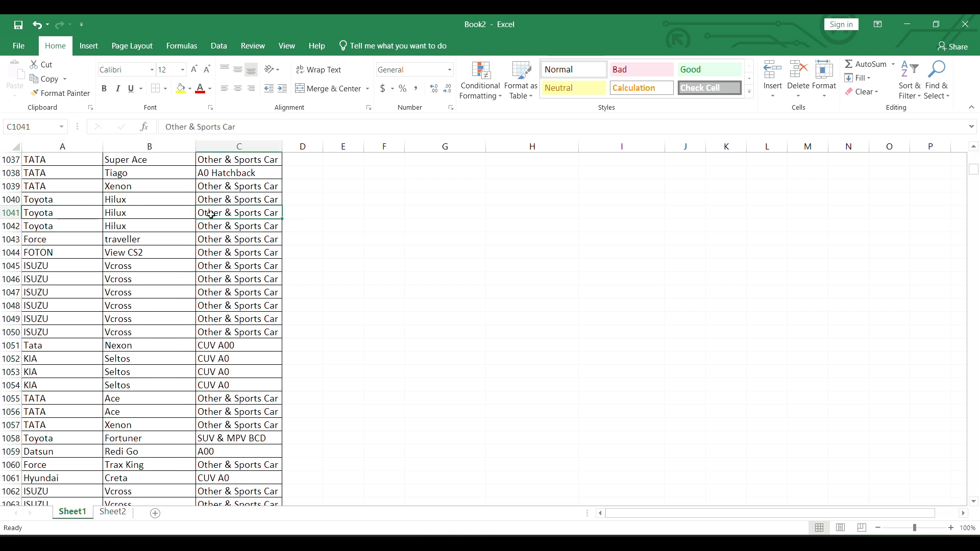
{"action": "left_click", "coordinate": [70, 224]}
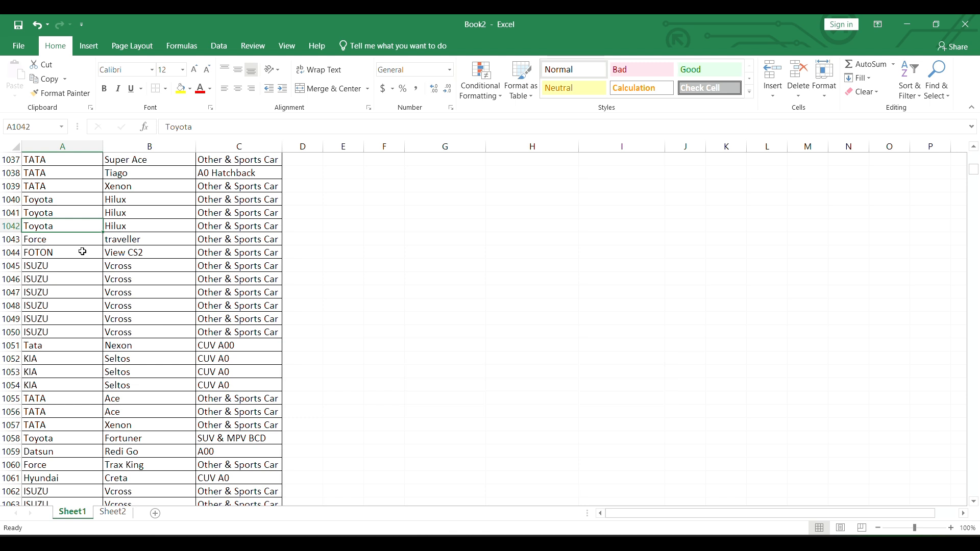
{"action": "key", "text": "ctrl+shift+Right"}
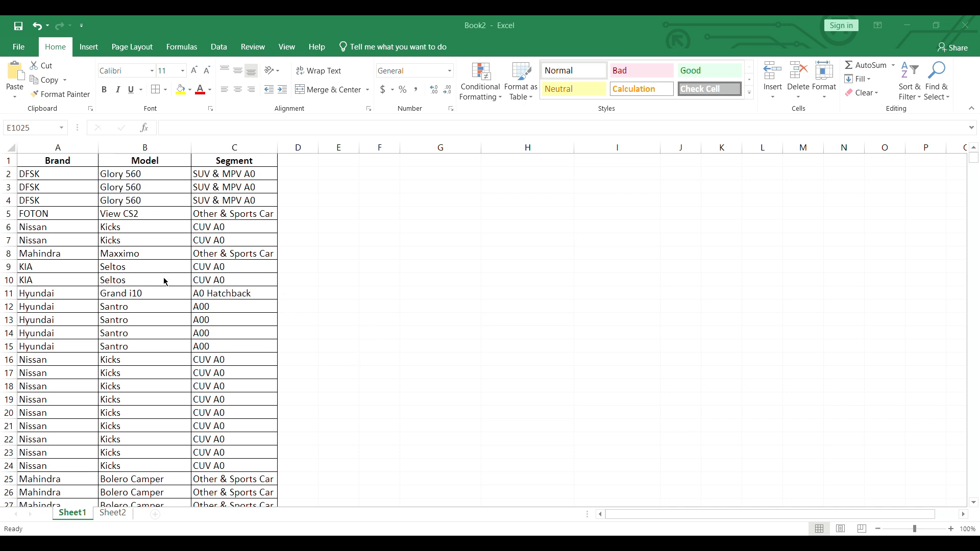
Enter the text "My name is" in the empty cell F12.
{"action": "left_click", "coordinate": [167, 246]}
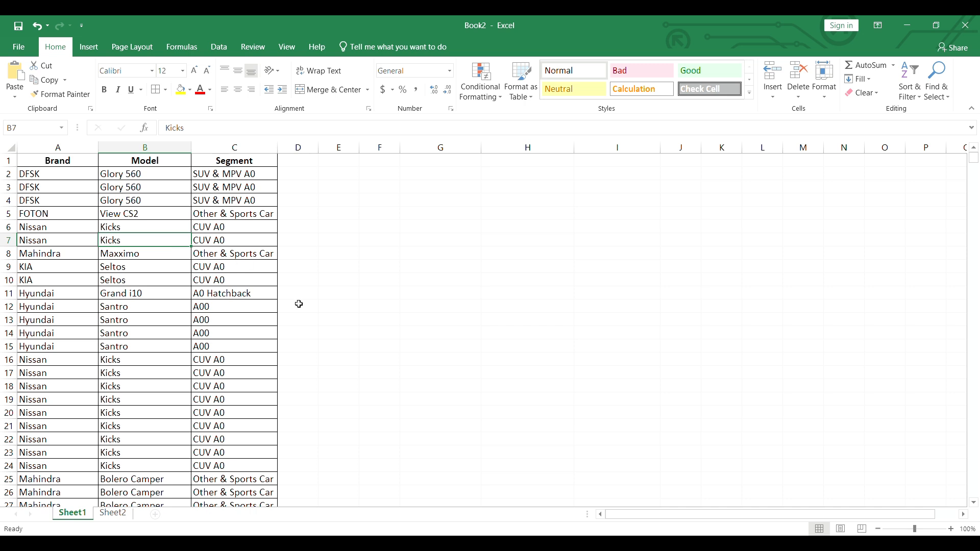
{"action": "left_click", "coordinate": [378, 301]}
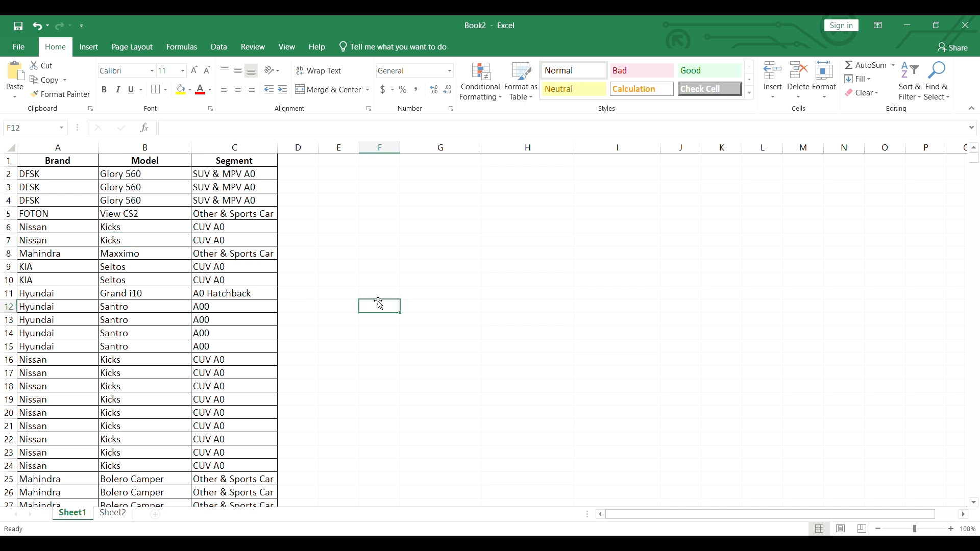
{"action": "type", "text": "My name"}
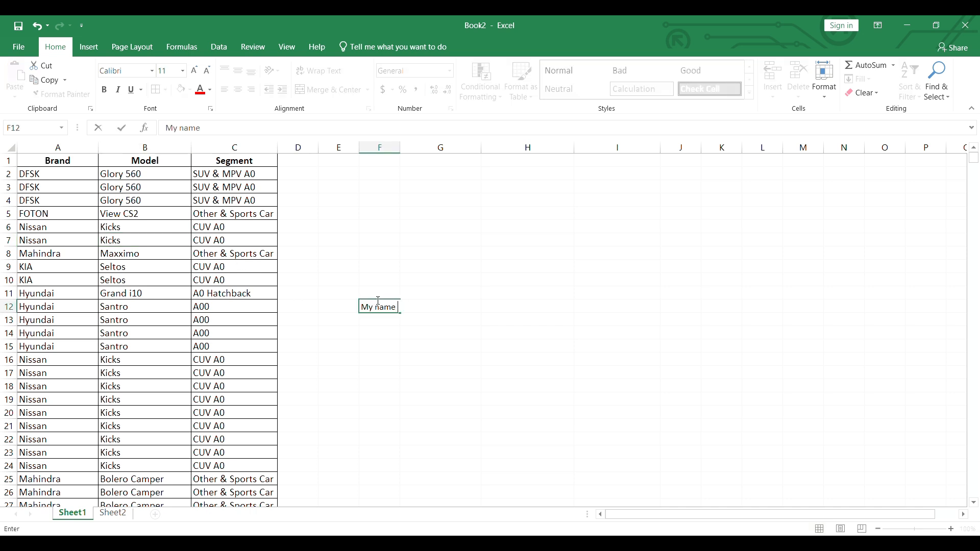
{"action": "type", "text": " is"}
{"action": "key", "text": "Return"}
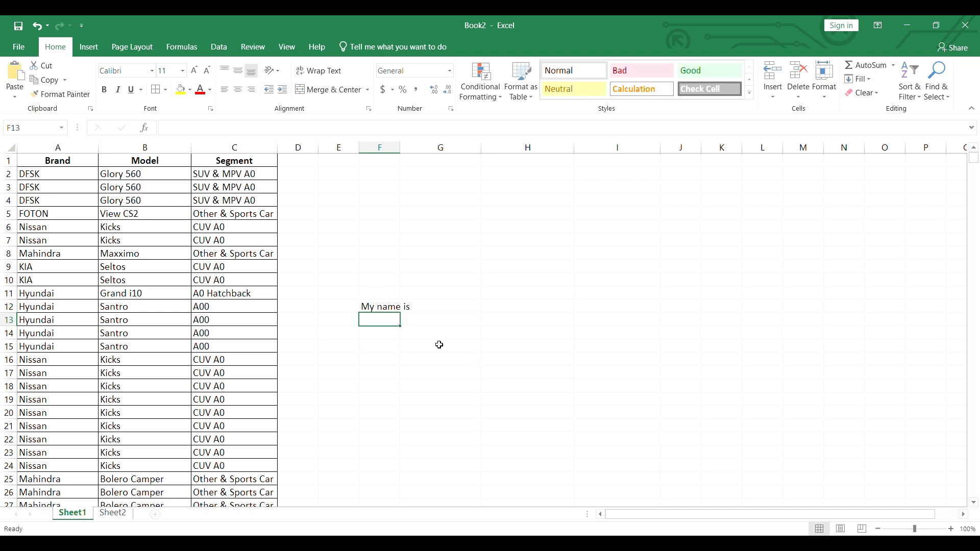
Enter "daskmdaslk" in cell F13 and undo that entry.
{"action": "type", "text": "daskmdaslk"}
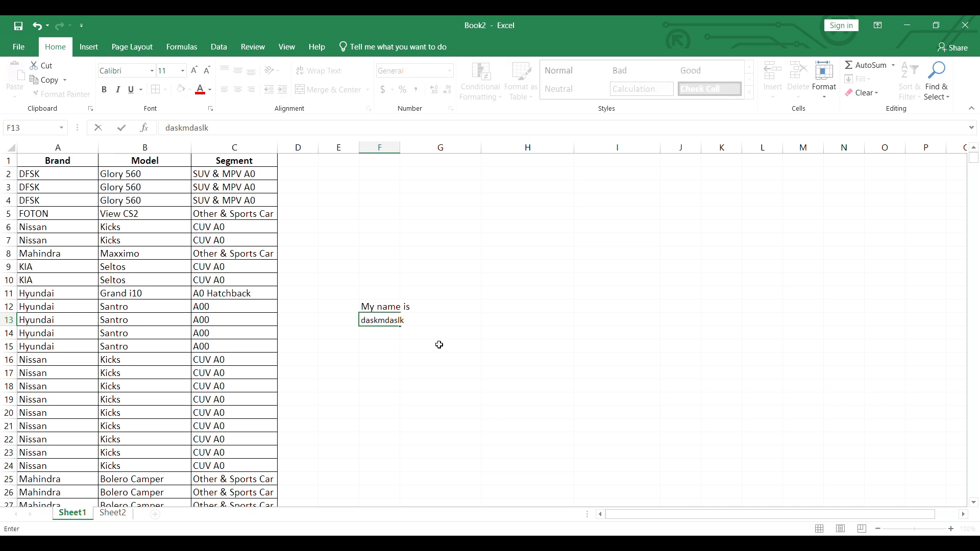
{"action": "key", "text": "Return"}
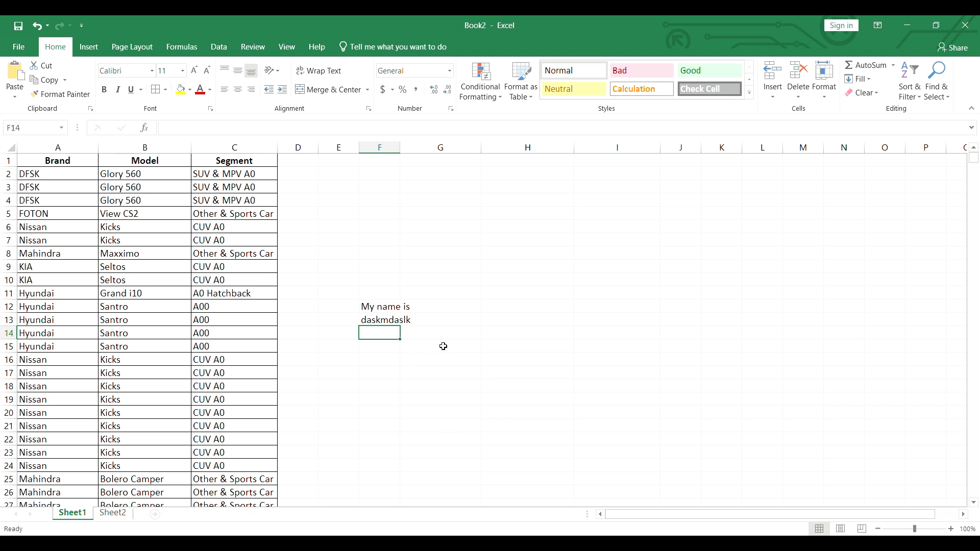
{"action": "key", "text": "ctrl+z"}
{"action": "key", "text": "ctrl+z"}
{"action": "left_click", "coordinate": [388, 302]}
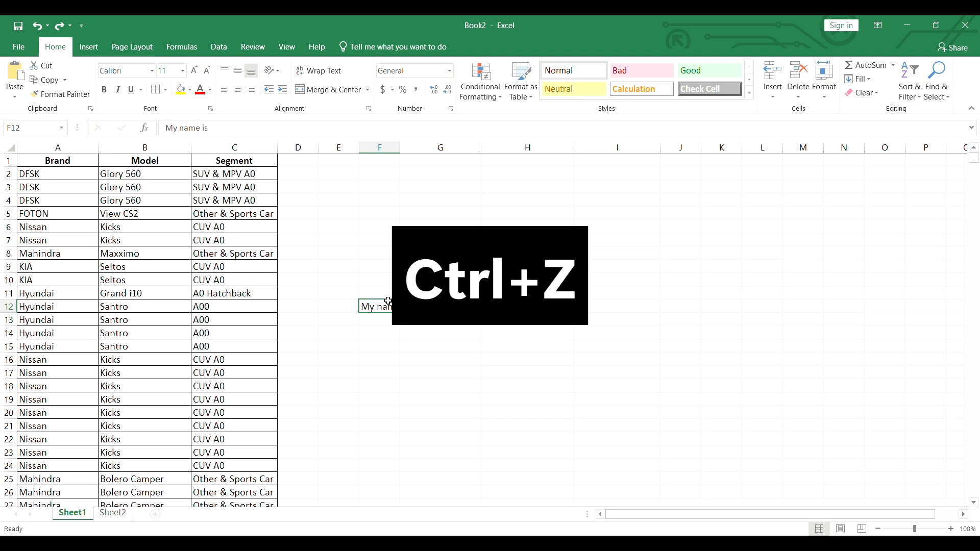
Replace the Segment value in cell C13 with "anklsadnsakld".
{"action": "left_click", "coordinate": [231, 322]}
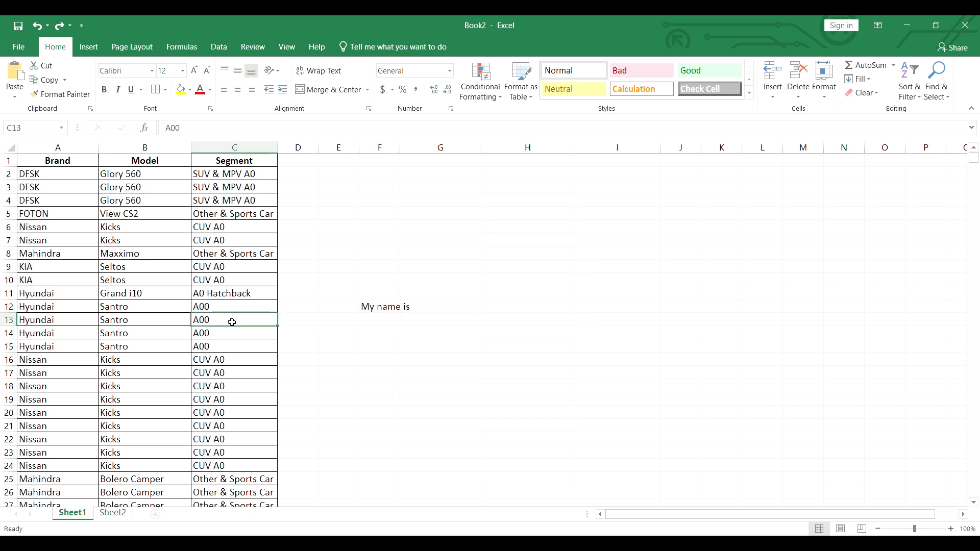
{"action": "double_click", "coordinate": [231, 322]}
{"action": "key", "text": "BackSpace"}
{"action": "key", "text": "BackSpace"}
{"action": "key", "text": "BackSpace"}
{"action": "type", "text": "anklsadnpakld"}
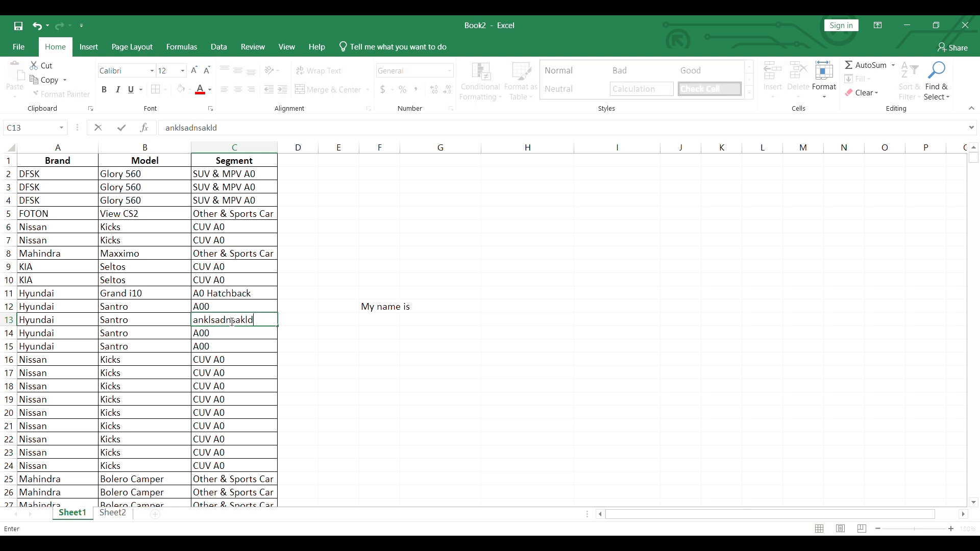
{"action": "key", "text": "Return"}
{"action": "left_click", "coordinate": [329, 292]}
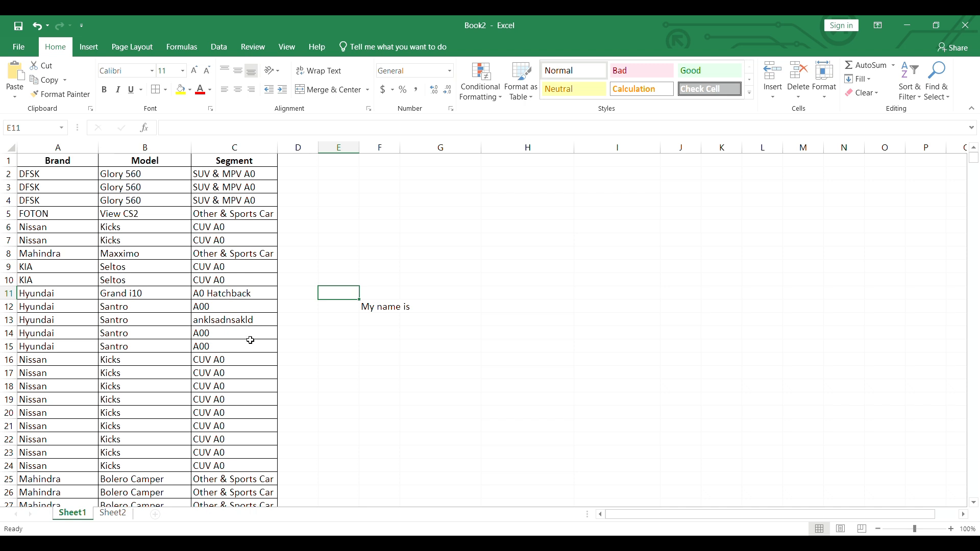
Undo and redo the replacement of the Segment value in C13 twice.
{"action": "key", "text": "ctrl+z"}
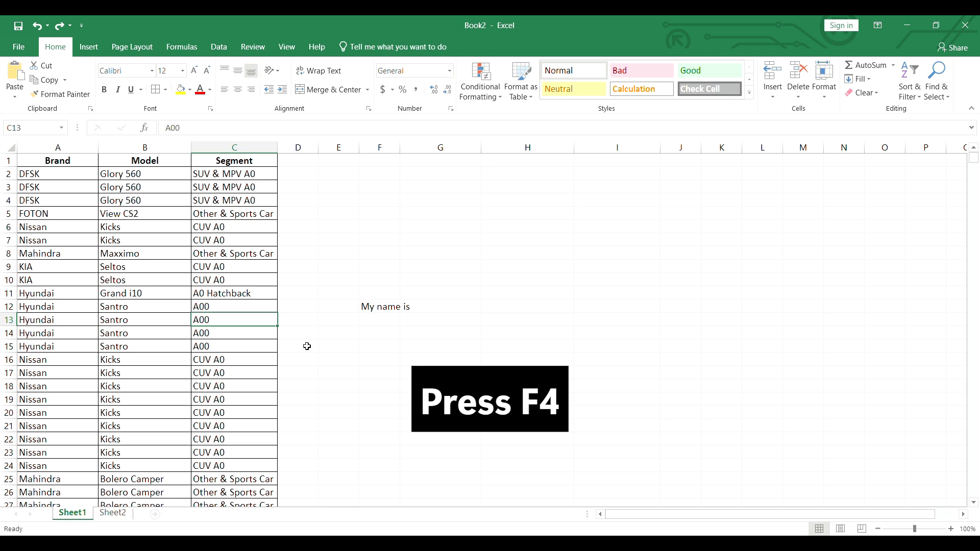
{"action": "key", "text": "F4"}
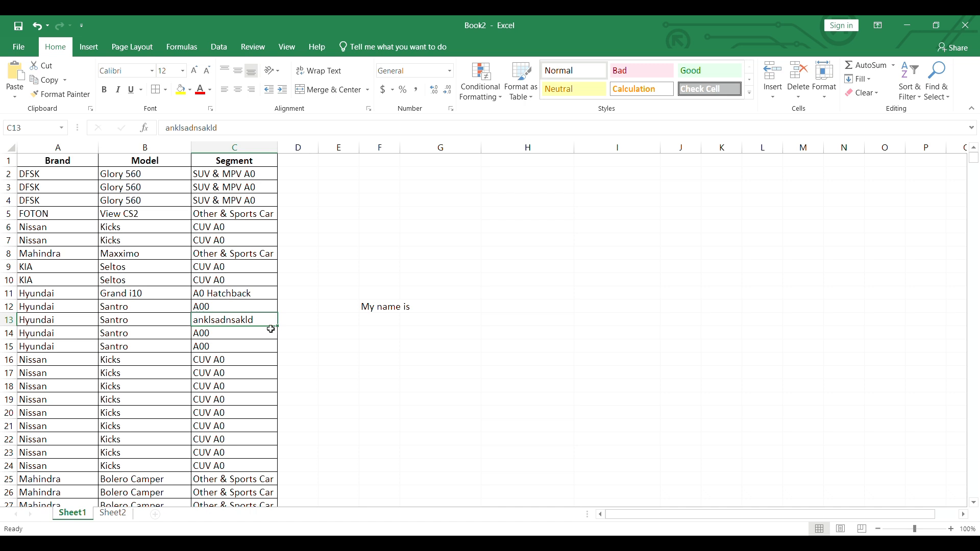
{"action": "key", "text": "ctrl+z"}
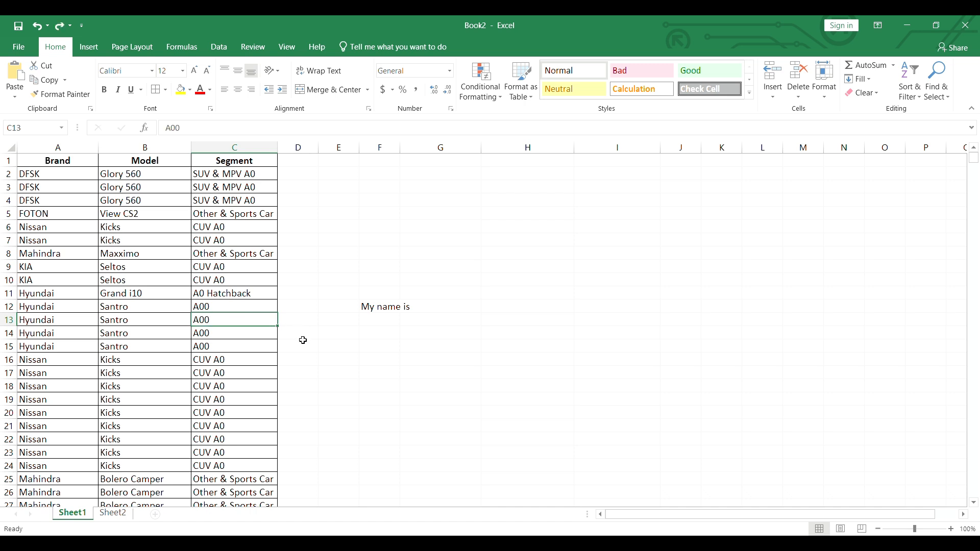
{"action": "key", "text": "ctrl+y"}
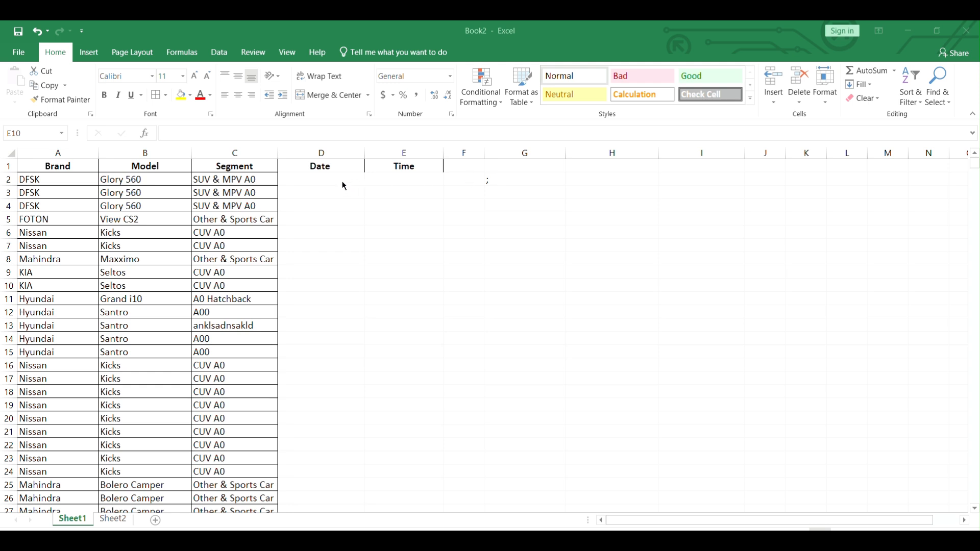
Insert the current date in cell D2, the first empty cell of the Date column.
{"action": "left_click", "coordinate": [394, 179]}
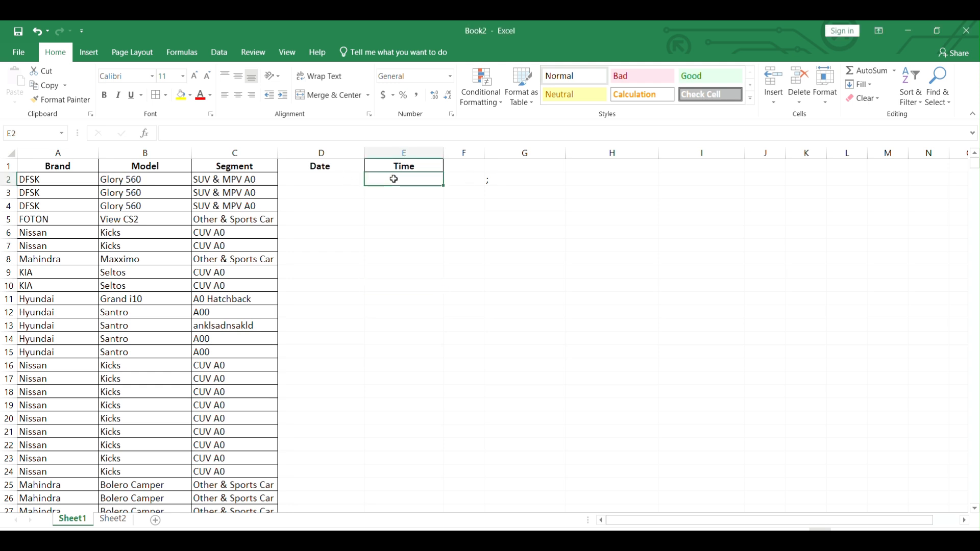
{"action": "left_click", "coordinate": [359, 183]}
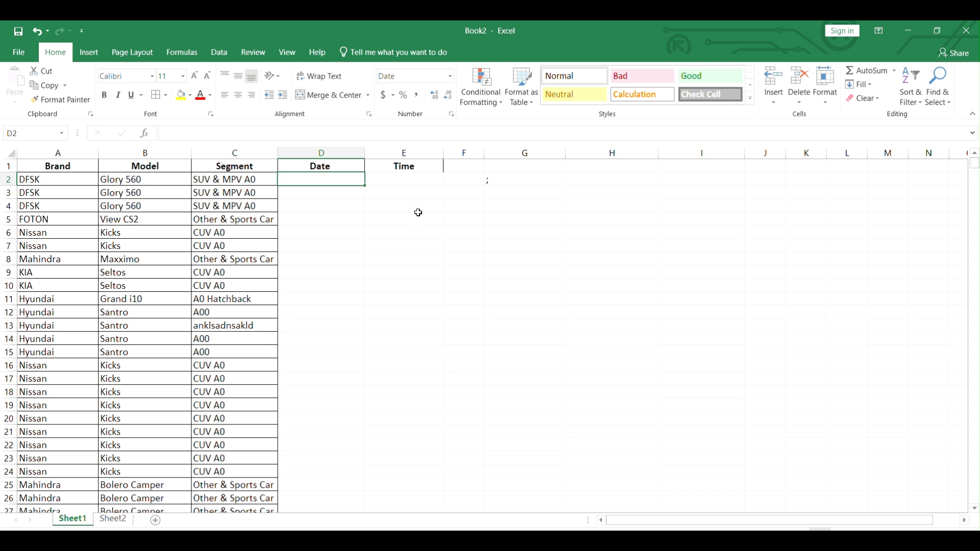
{"action": "left_click", "coordinate": [339, 208]}
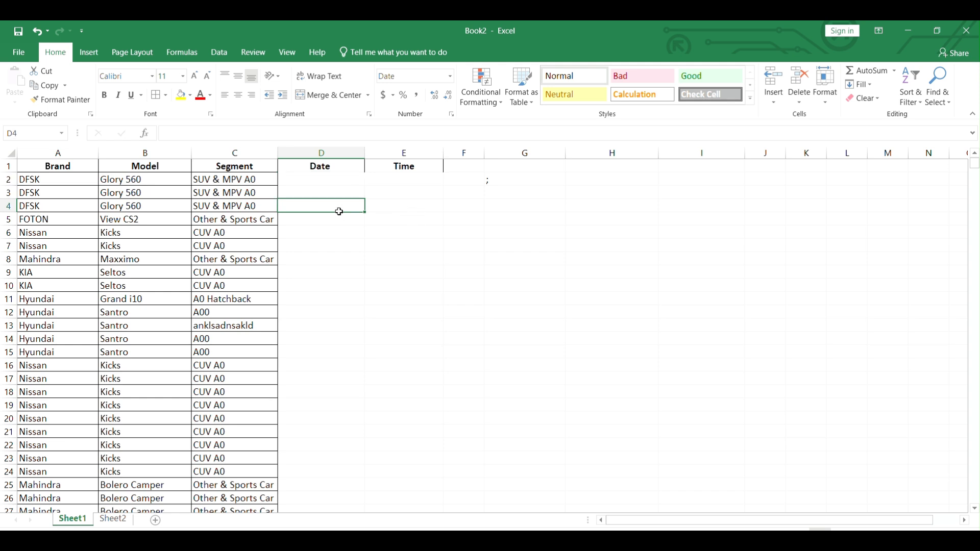
{"action": "left_click", "coordinate": [353, 177]}
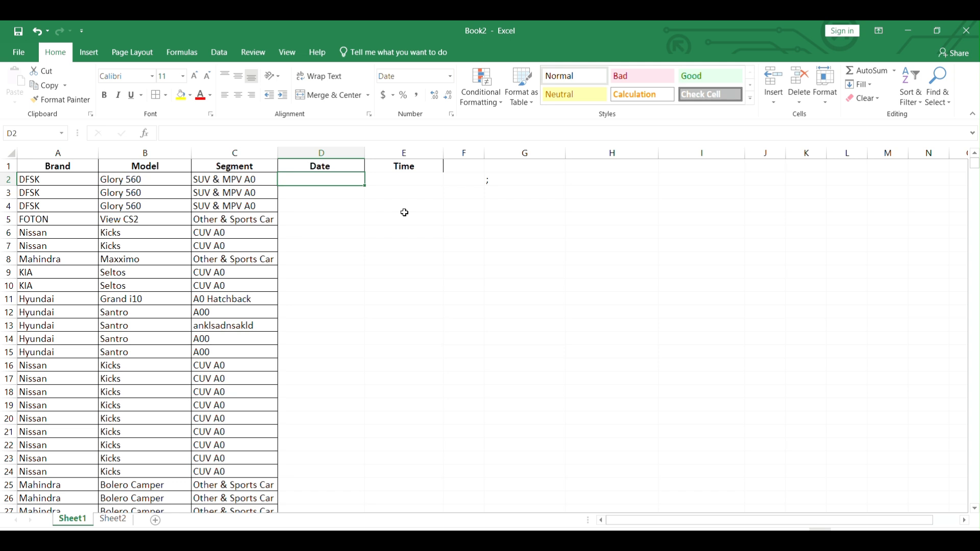
{"action": "key", "text": "ctrl+semicolon"}
{"action": "key", "text": "Return"}
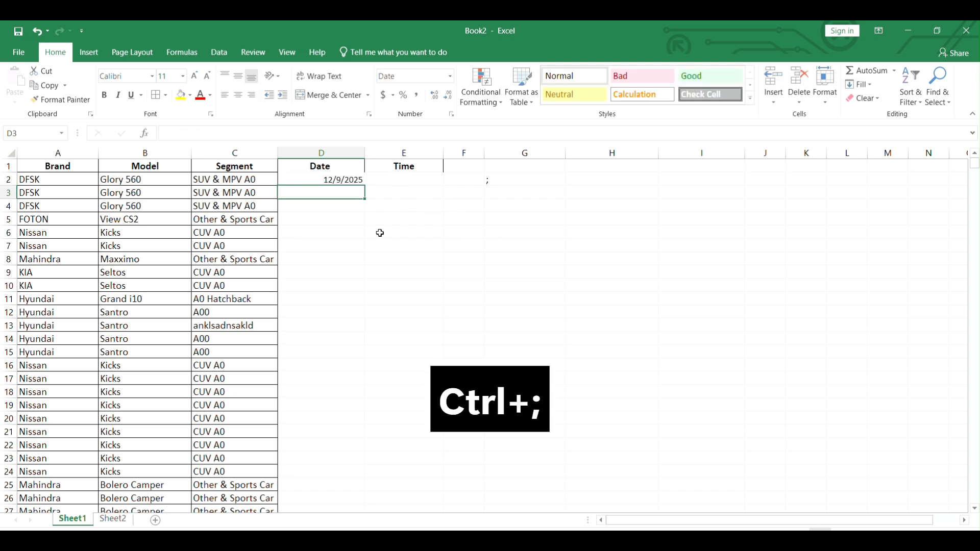
Examine the semicolon character in cell G2 at a larger zoom.
{"action": "left_click", "coordinate": [534, 179]}
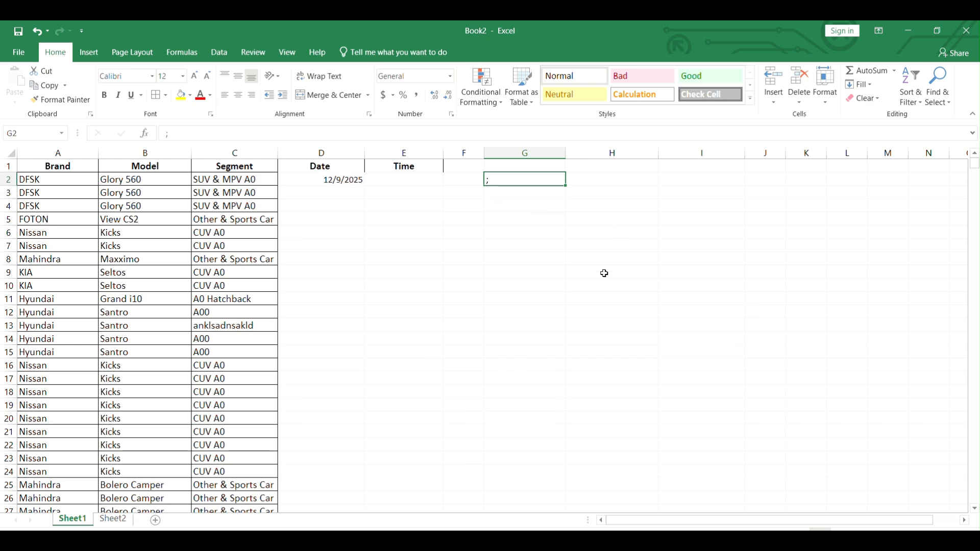
{"action": "scroll", "coordinate": [604, 274], "scroll_direction": "up", "scroll_amount": 3}
{"action": "left_click_drag", "start_coordinate": [644, 235], "coordinate": [640, 293]}
{"action": "scroll", "coordinate": [616, 202], "scroll_direction": "up", "scroll_amount": 1}
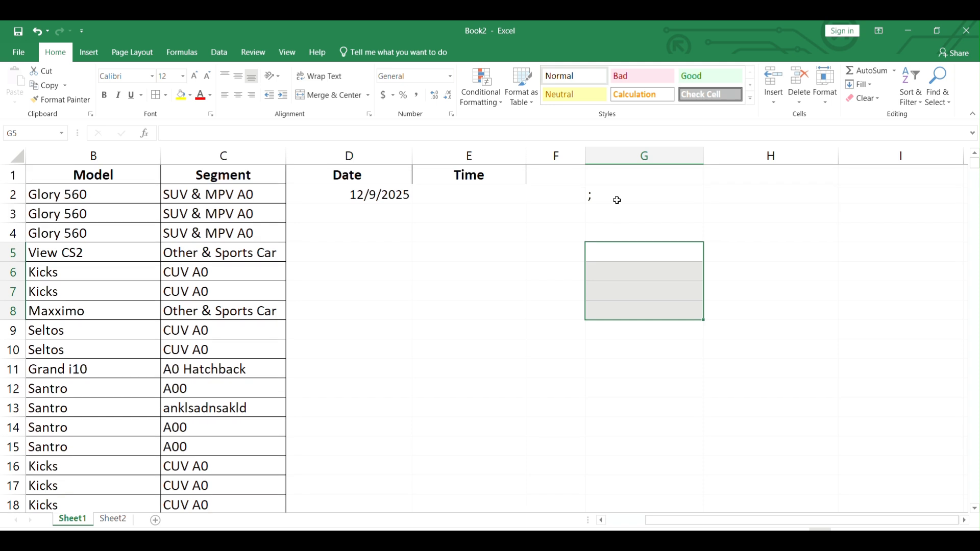
{"action": "scroll", "coordinate": [617, 201], "scroll_direction": "up", "scroll_amount": 2}
{"action": "scroll", "coordinate": [696, 245], "scroll_direction": "up", "scroll_amount": 1}
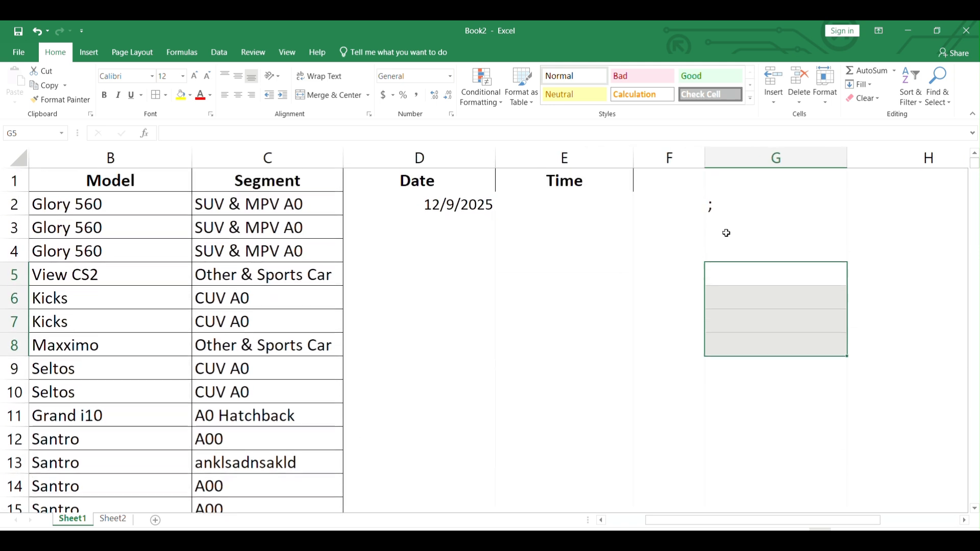
{"action": "left_click", "coordinate": [725, 230]}
{"action": "left_click", "coordinate": [768, 204]}
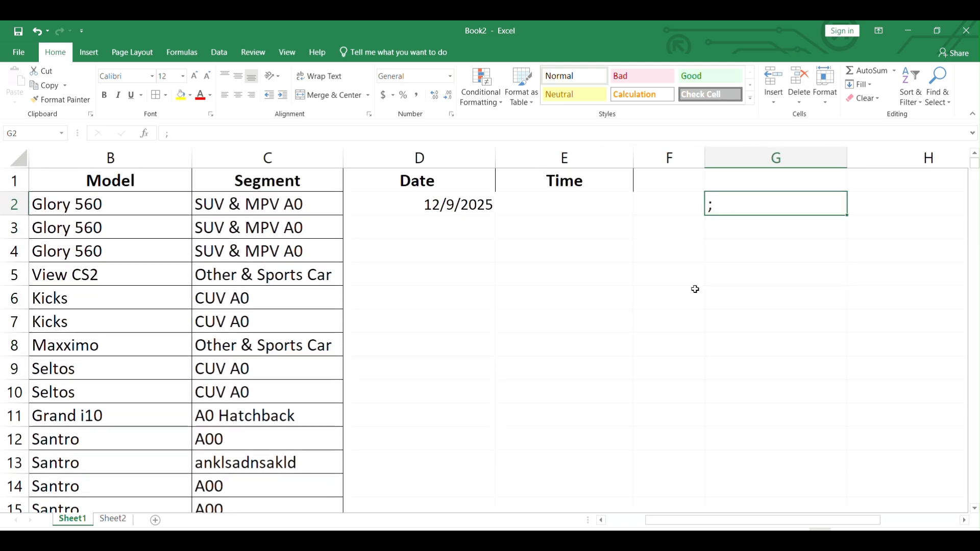
Insert the current time in cells E2 and E3 of the Time column.
{"action": "left_click", "coordinate": [555, 211]}
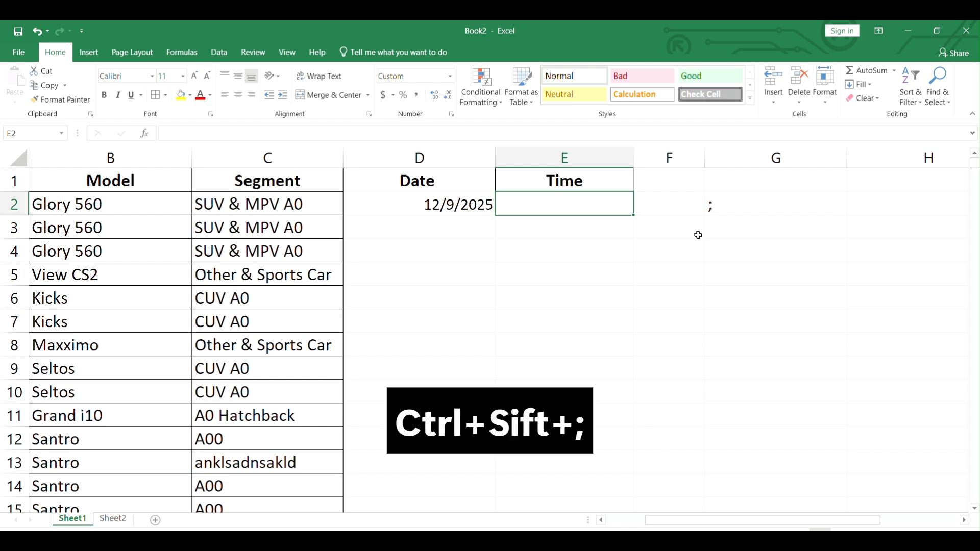
{"action": "key", "text": "ctrl+shift+semicolon"}
{"action": "key", "text": "Return"}
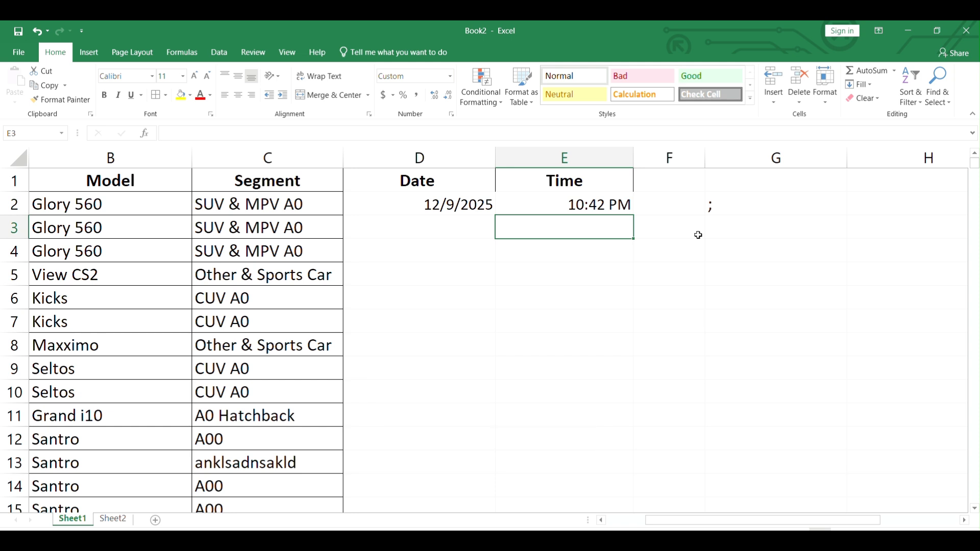
{"action": "key", "text": "ctrl+shift+semicolon"}
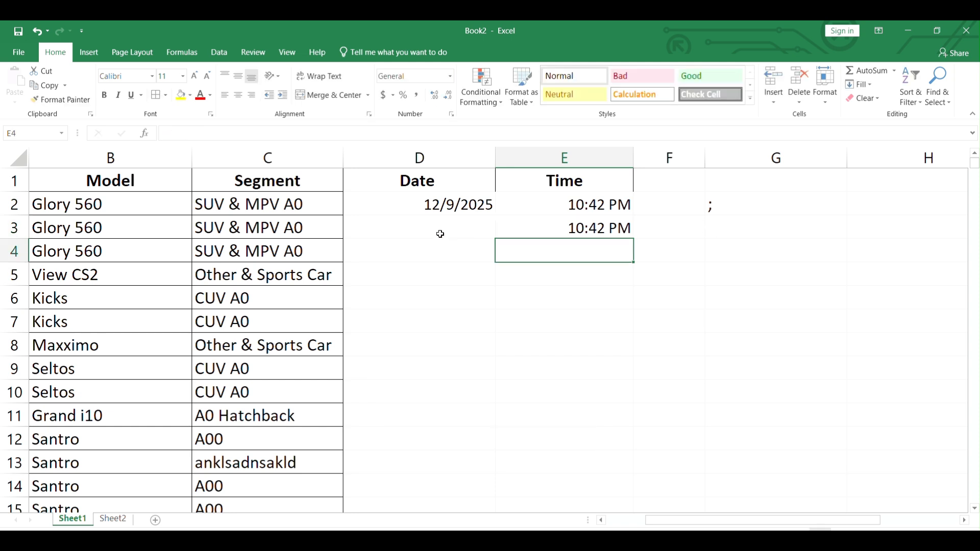
Insert the current date in cell D3 of the Date column.
{"action": "left_click", "coordinate": [422, 223]}
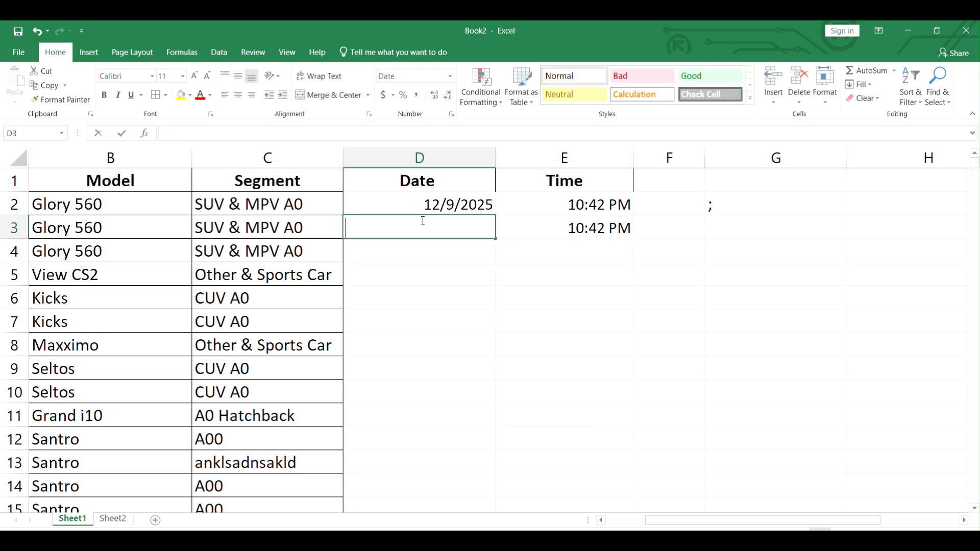
{"action": "key", "text": "ctrl+semicolon"}
{"action": "key", "text": "Return"}
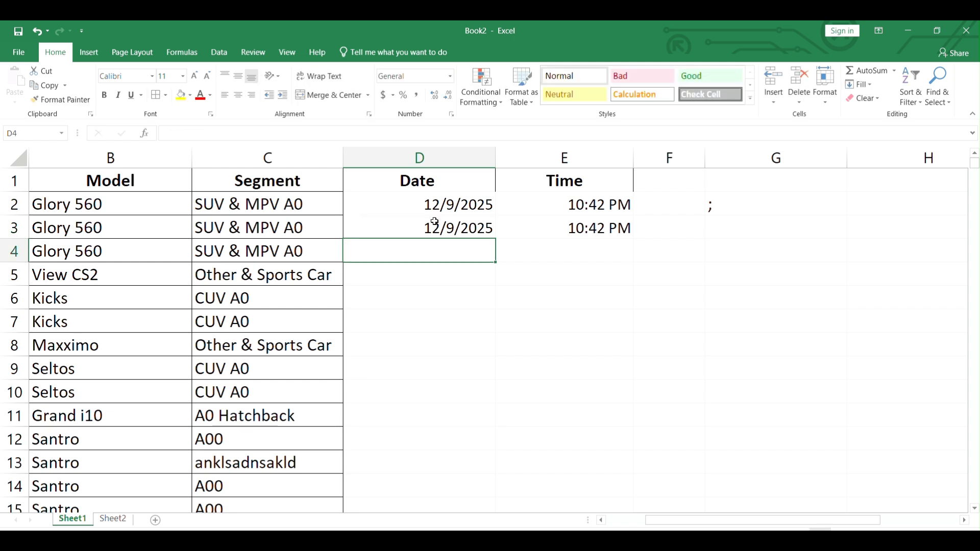
{"action": "left_click", "coordinate": [434, 221]}
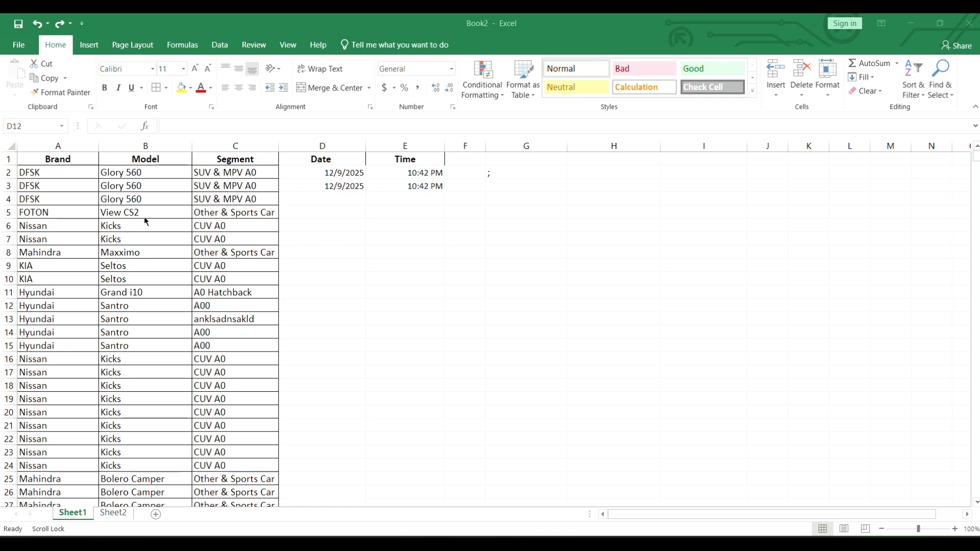
Select the whole car data range from Brand to Time and convert it into a table with a header row.
{"action": "left_click", "coordinate": [298, 305]}
{"action": "left_click", "coordinate": [288, 255]}
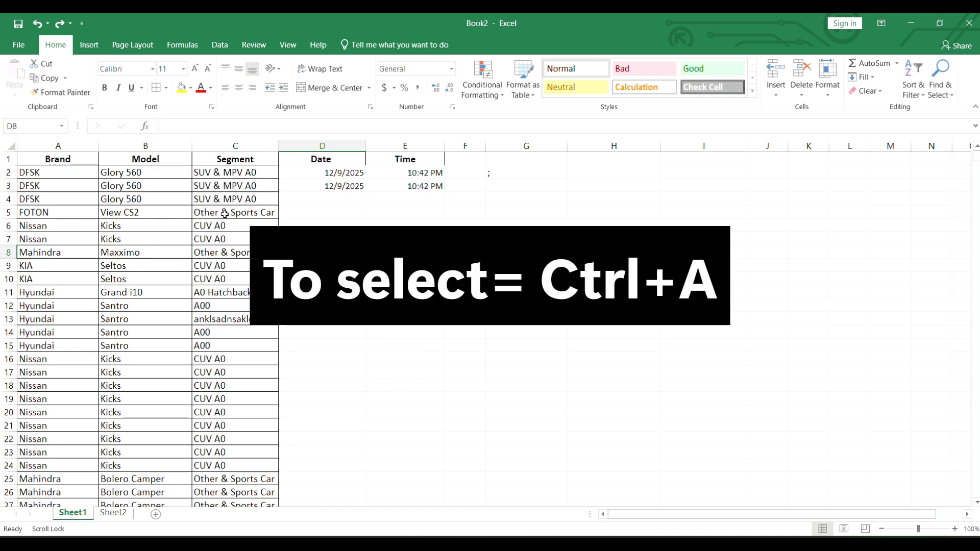
{"action": "left_click", "coordinate": [149, 281]}
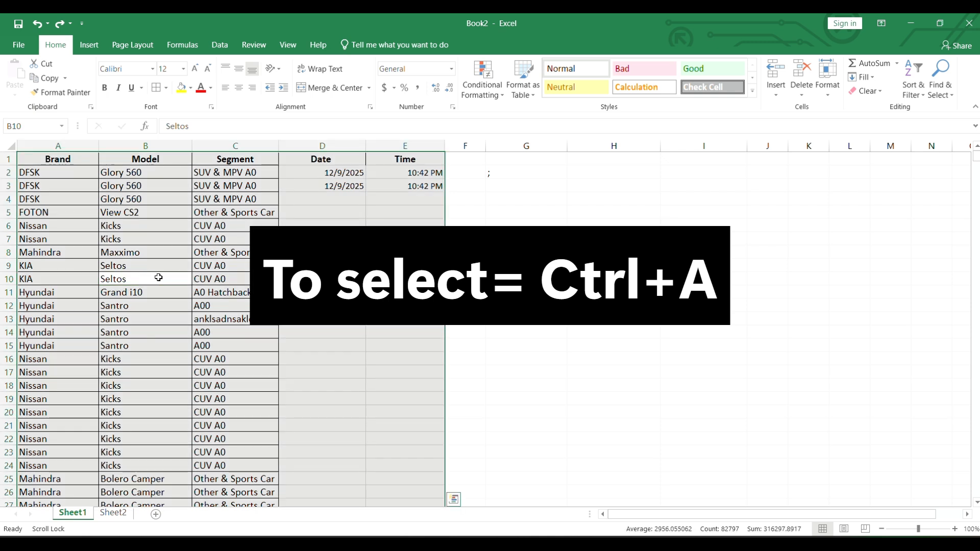
{"action": "key", "text": "ctrl+a"}
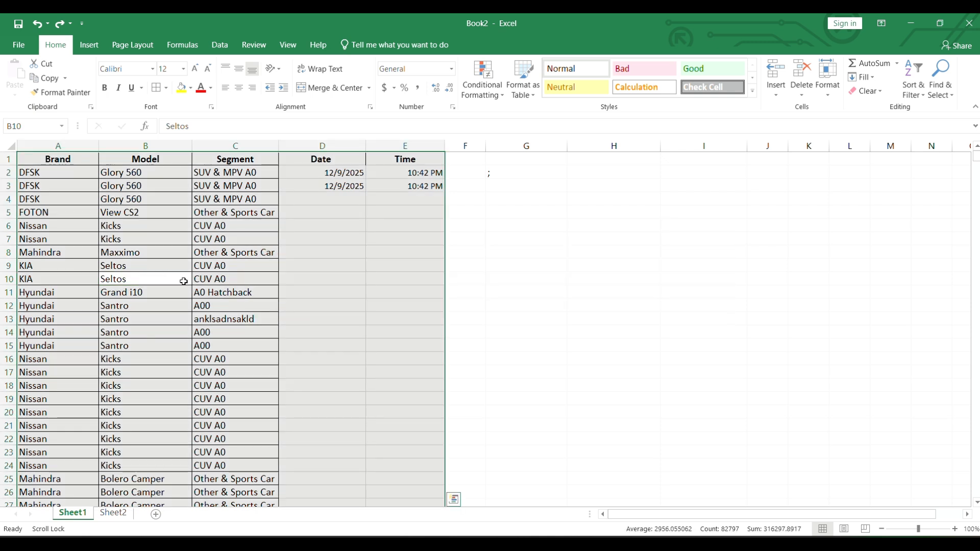
{"action": "key", "text": "ctrl+t"}
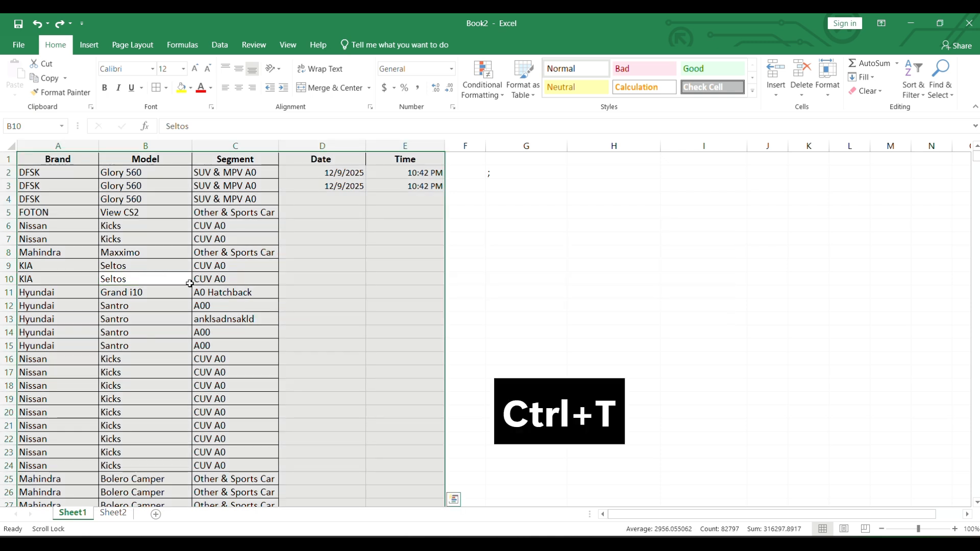
{"action": "left_click", "coordinate": [398, 312]}
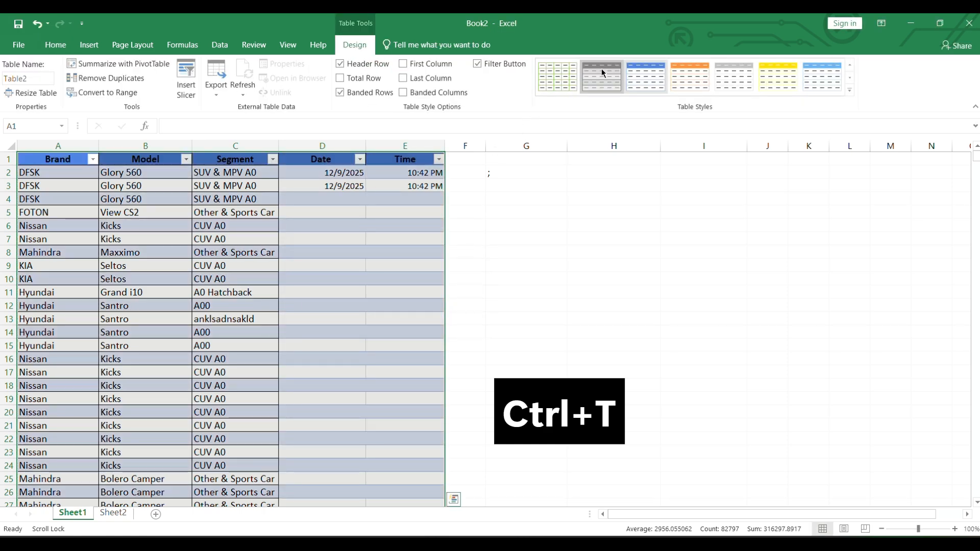
Apply the light green table style with cell borders to the car table, then select all its data and deselect it.
{"action": "left_click", "coordinate": [559, 78]}
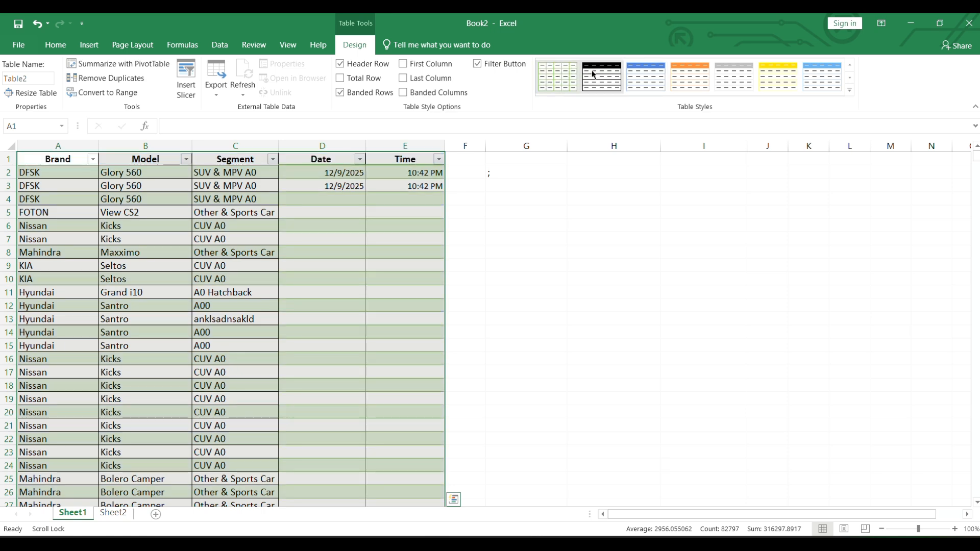
{"action": "left_click", "coordinate": [306, 282]}
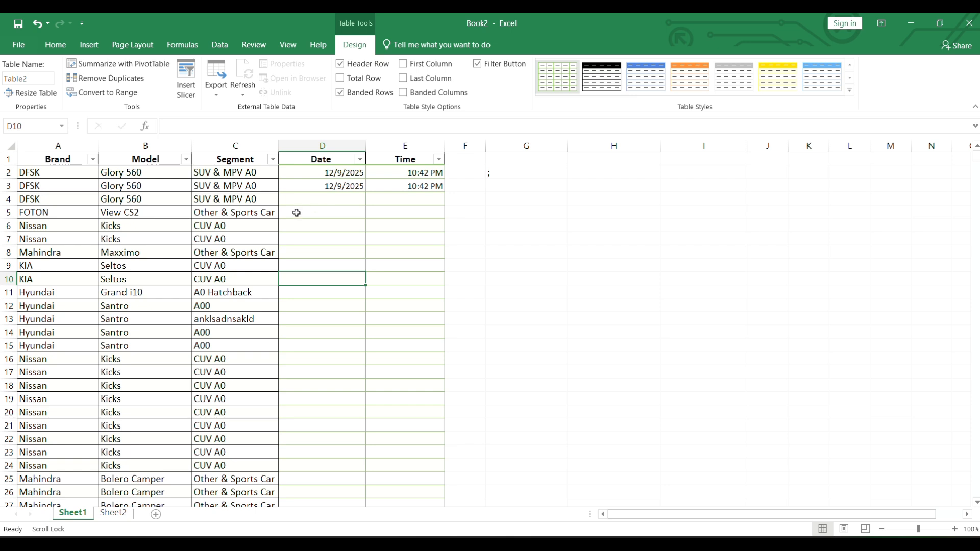
{"action": "key", "text": "ctrl+a"}
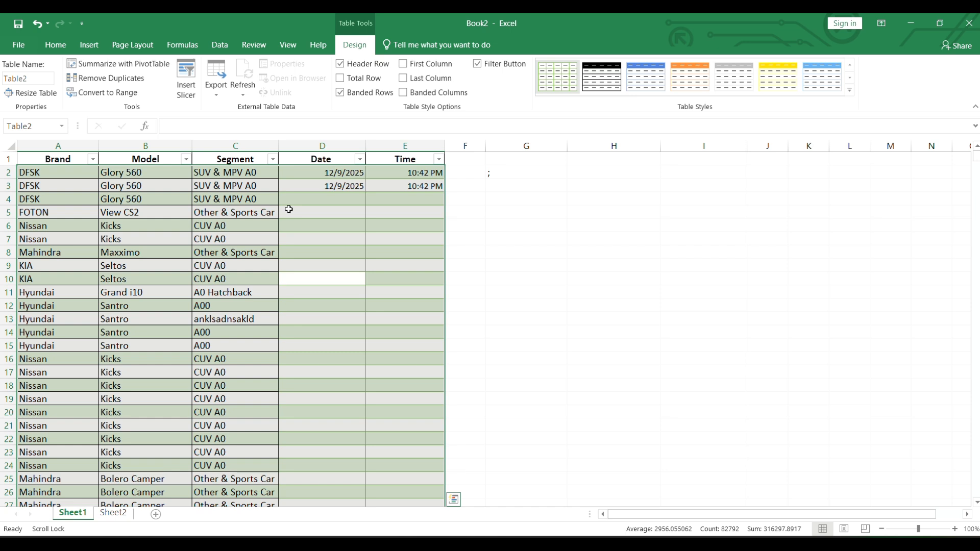
{"action": "left_click", "coordinate": [398, 252]}
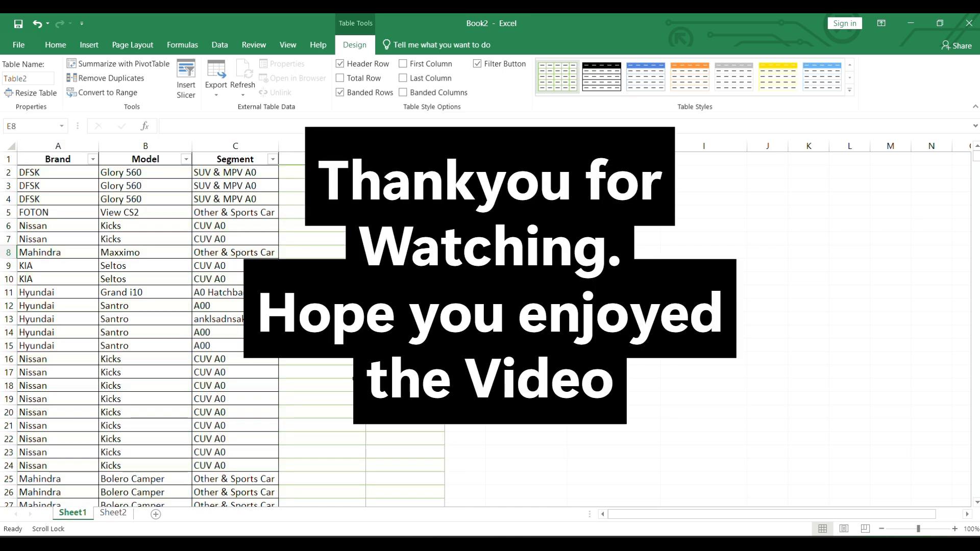